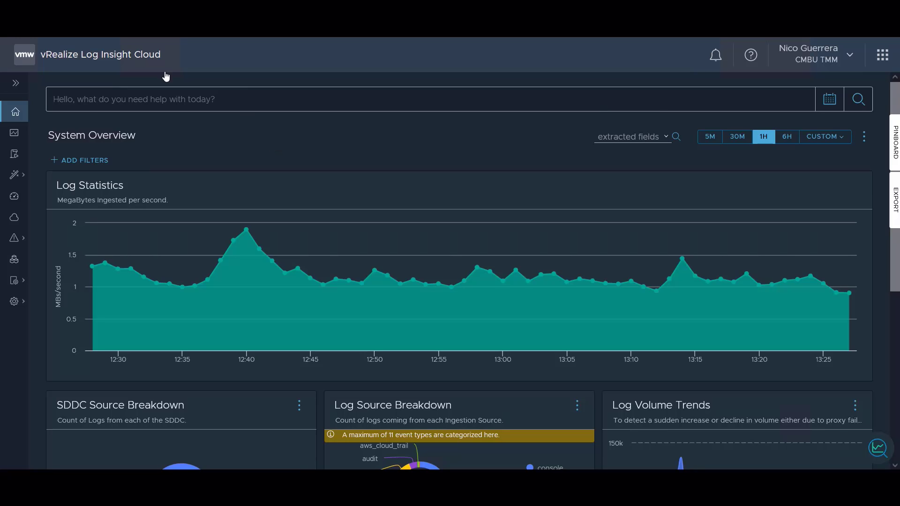
Go to Explore Logs and search for log text containing "sense".
left_click(16, 83)
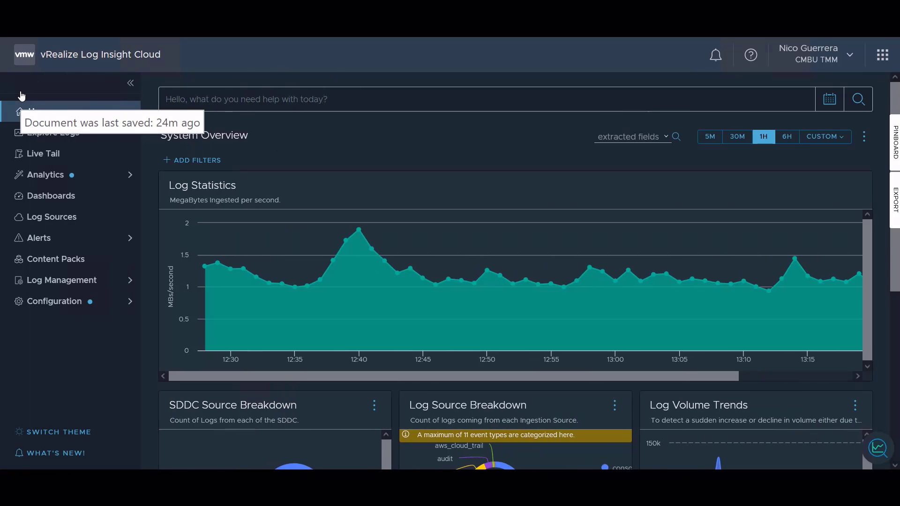
left_click(64, 138)
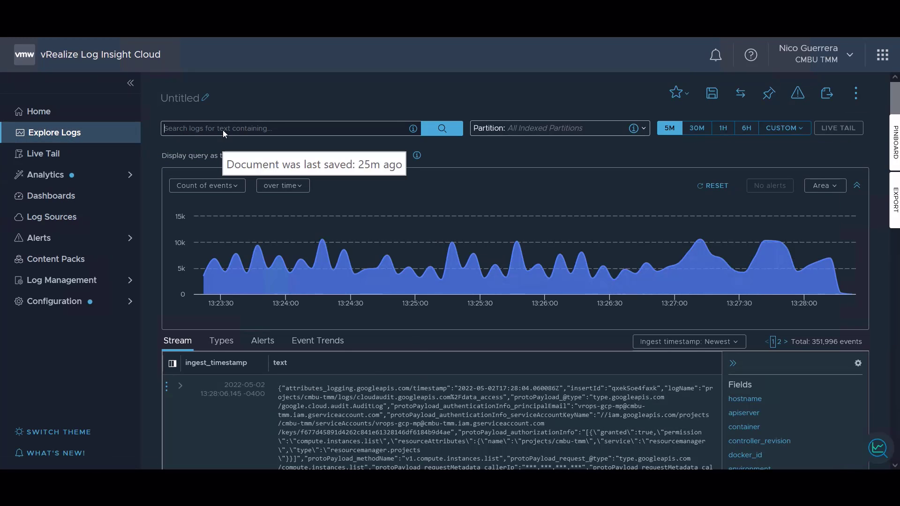
left_click(251, 125)
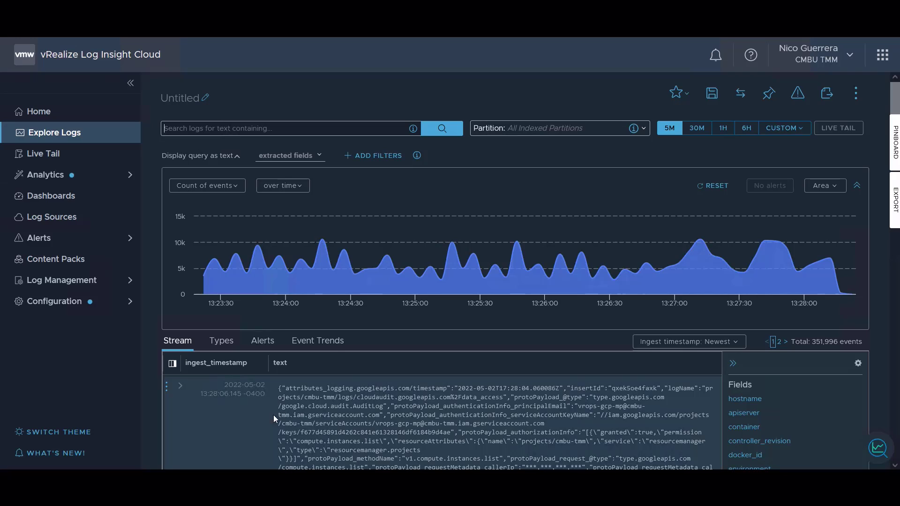
scroll(304, 355, "down", 2)
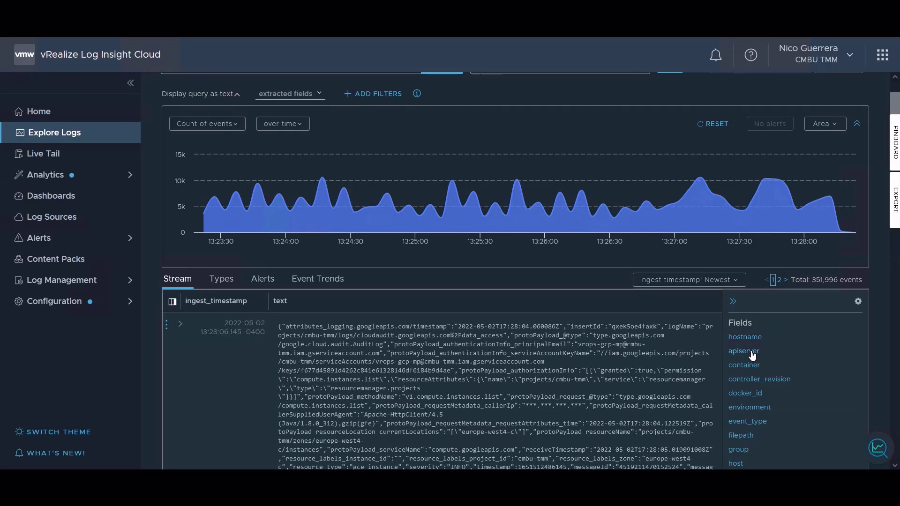
scroll(340, 247, "up", 2)
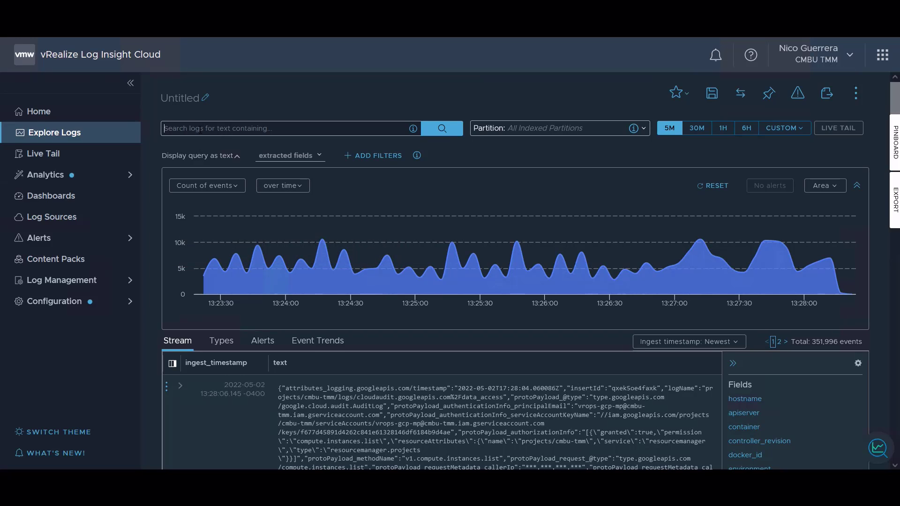
type("sense")
key("Return")
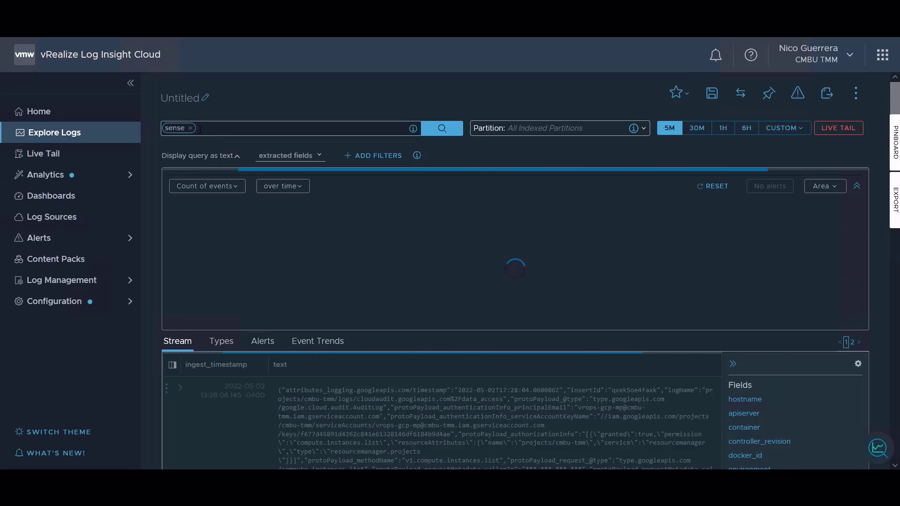
Extract the "H:0x0 D:0x2 P:0x0" text of the newest event as a custom field named sense_disk_issue and save it.
scroll(576, 278, "down", 3)
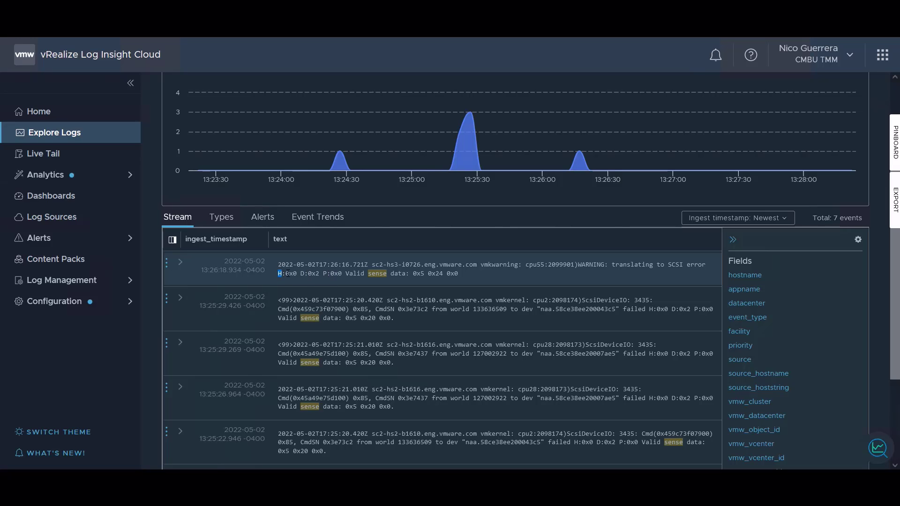
left_click_drag(279, 274, 344, 277)
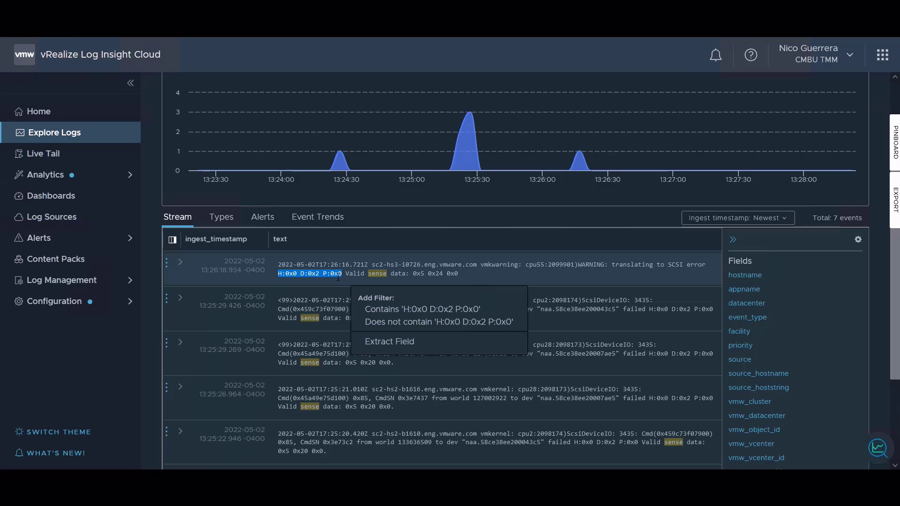
left_click(387, 350)
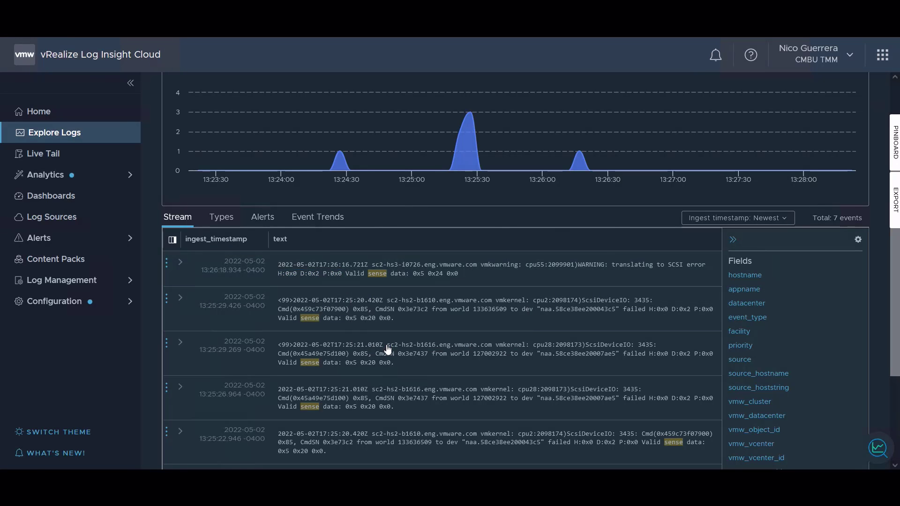
type("sense_di")
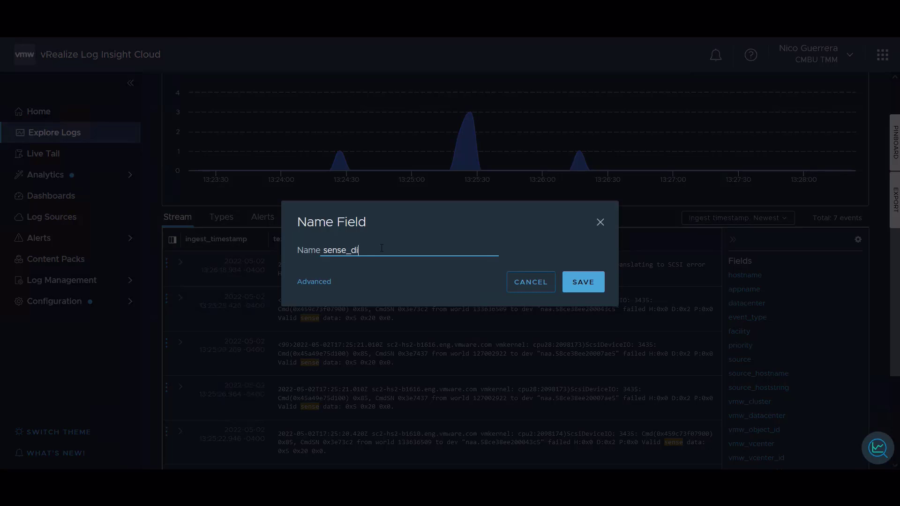
type("sk_issue")
left_click(316, 284)
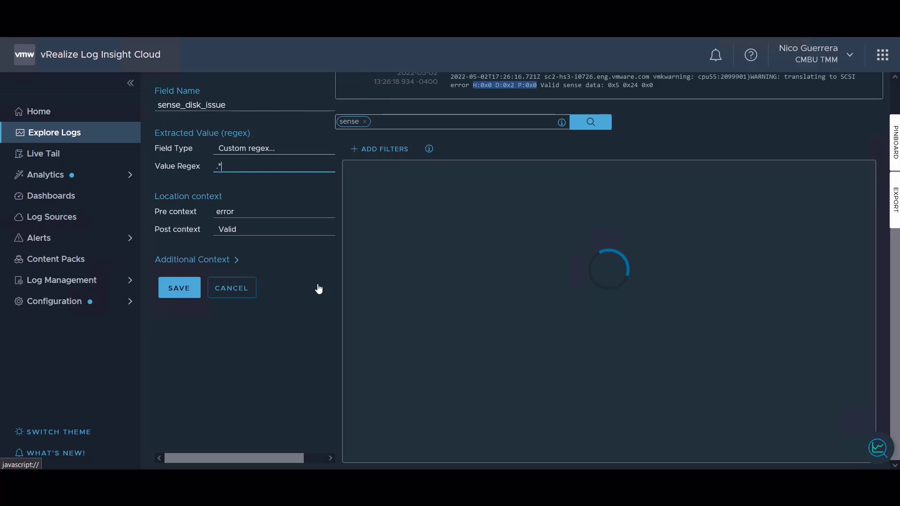
left_click(215, 397)
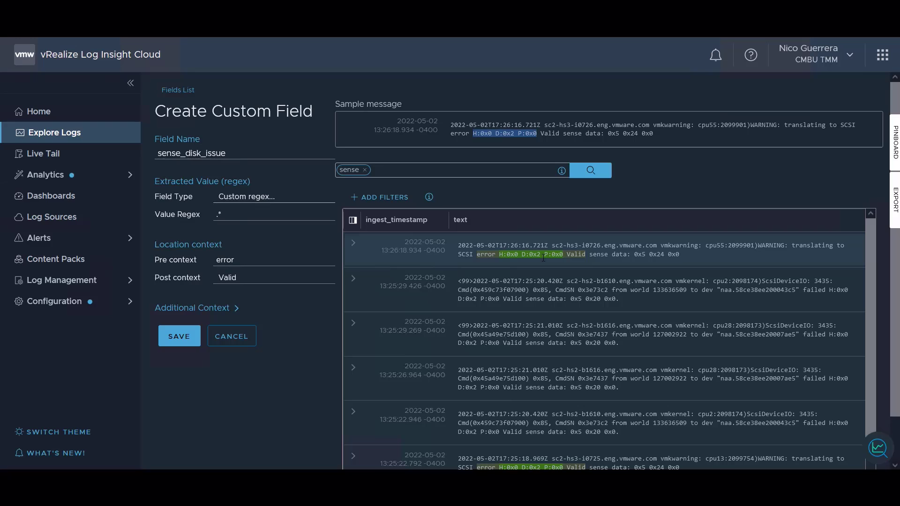
left_click(185, 337)
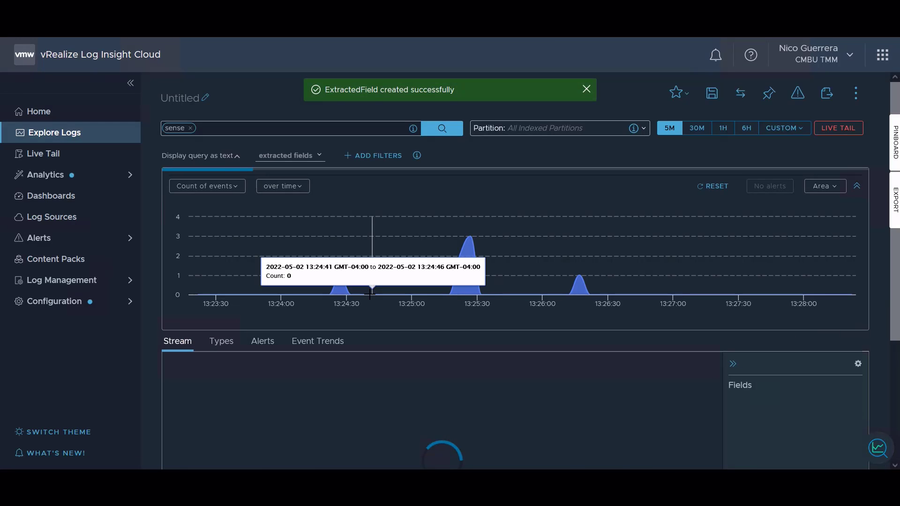
Replace the "sense" search term with a filter requiring that the sense_disk_issue field exists, and run the query.
left_click(191, 128)
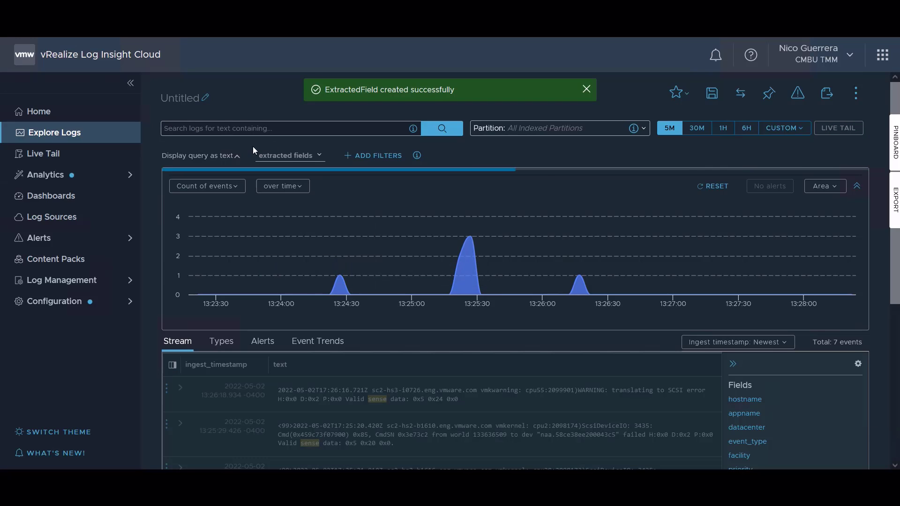
left_click(374, 157)
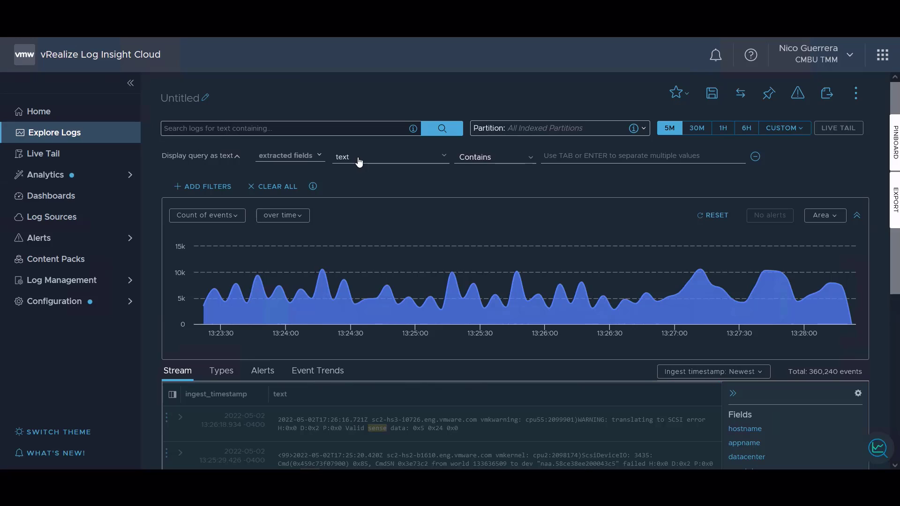
left_click(358, 162)
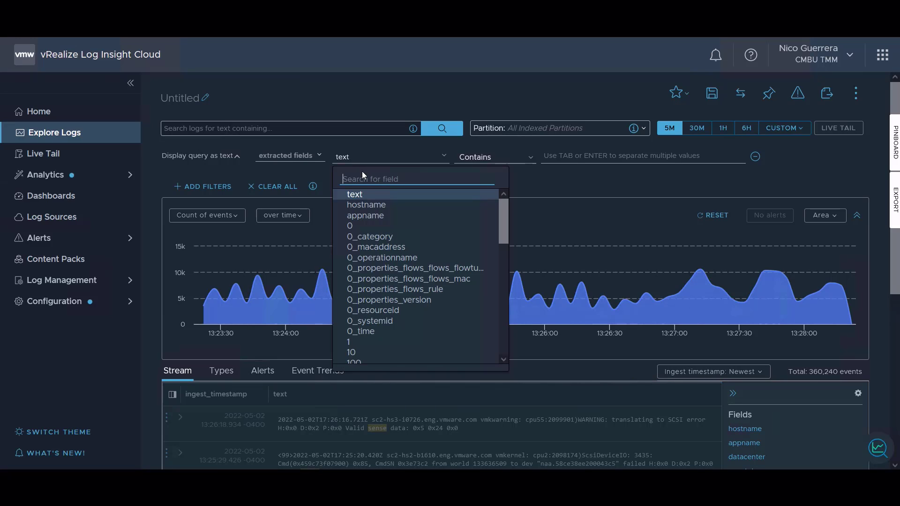
type("sense")
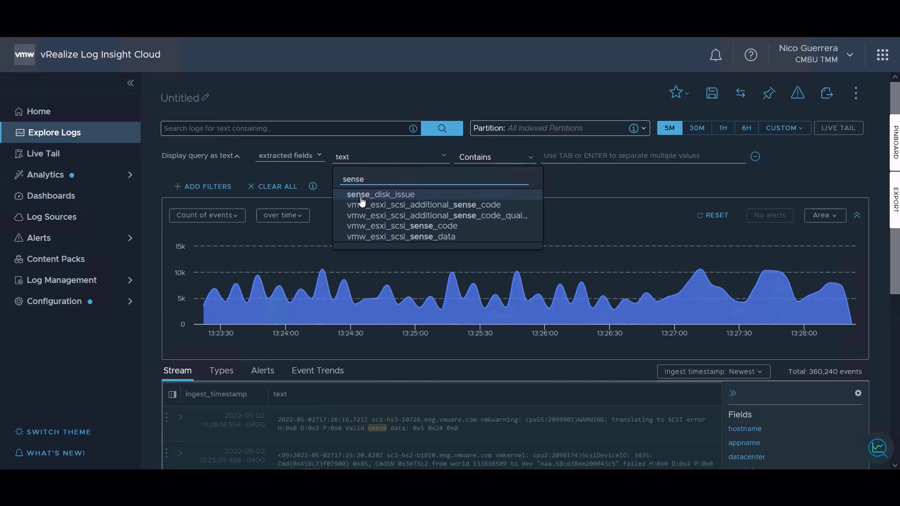
left_click(399, 194)
left_click(482, 164)
left_click(481, 173)
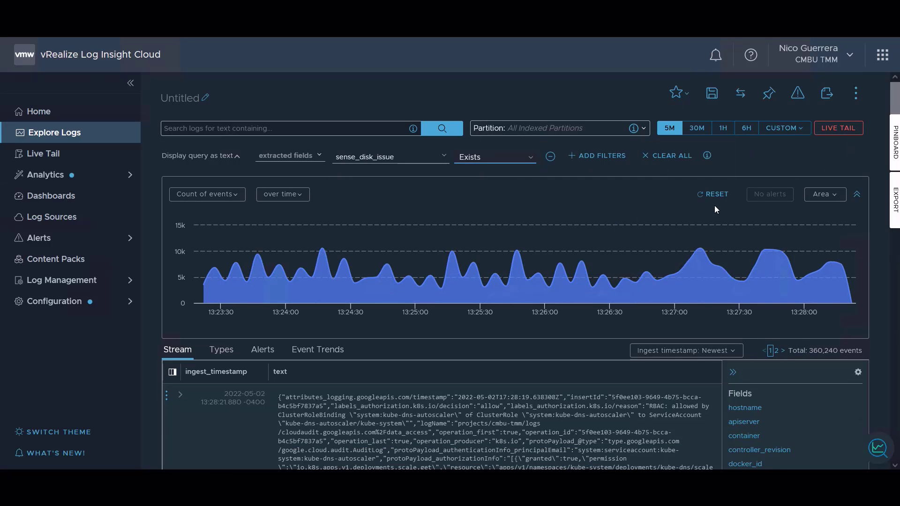
left_click(442, 128)
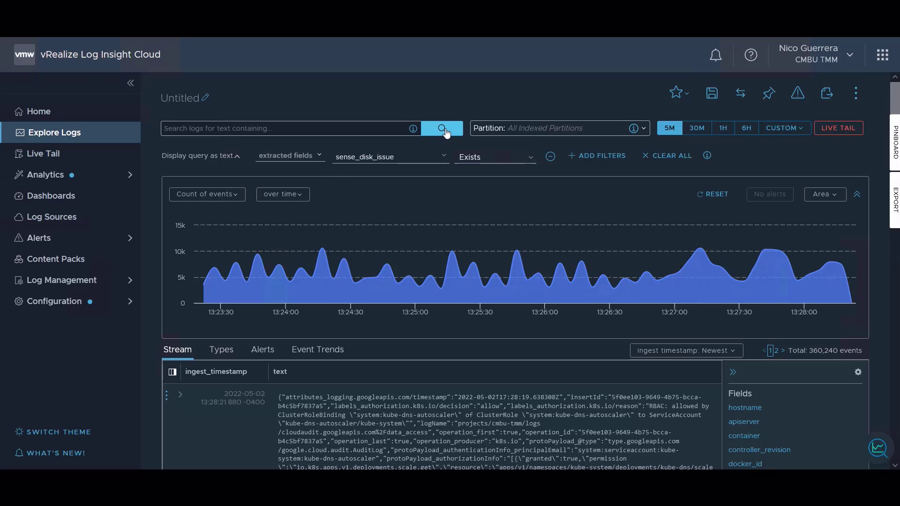
From an expanded SCSI warning event, add a filter for the hostname value sc2-hs3-i0719.eng.vmware.com.
scroll(153, 289, "down", 3)
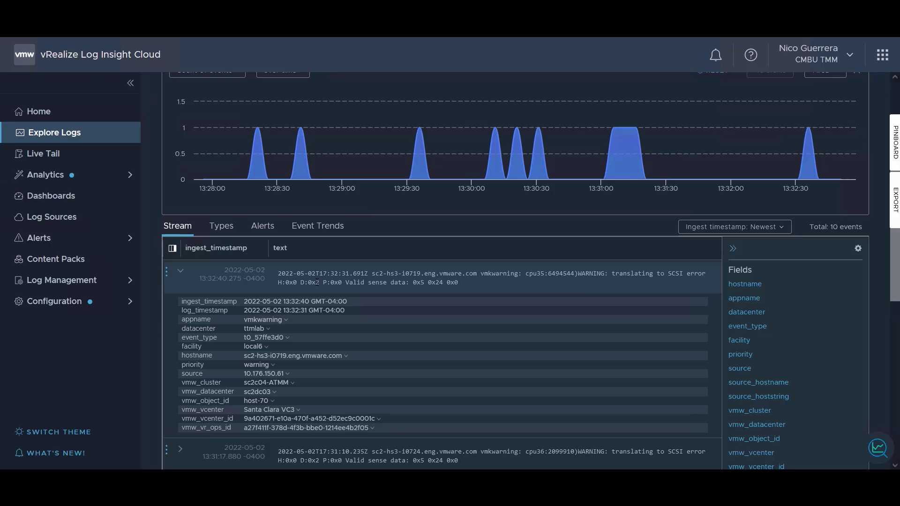
scroll(316, 282, "down", 4)
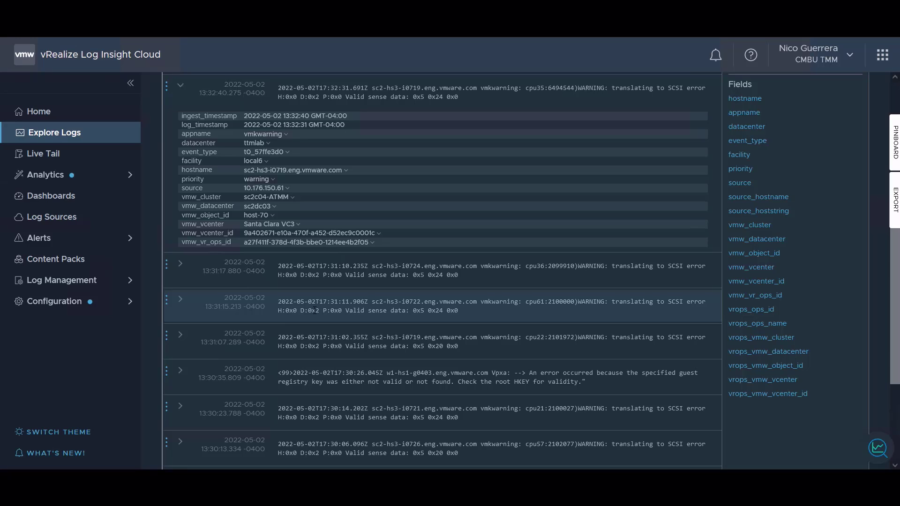
scroll(313, 311, "up", 3)
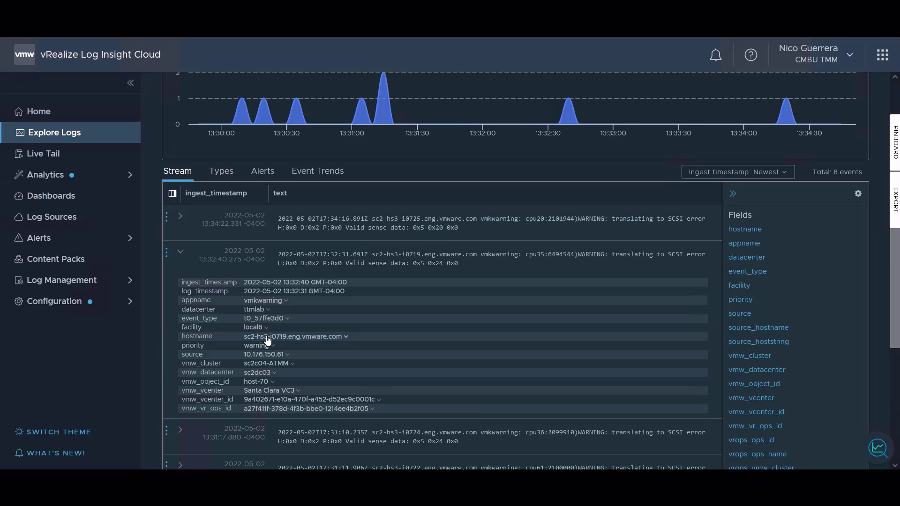
left_click(267, 338)
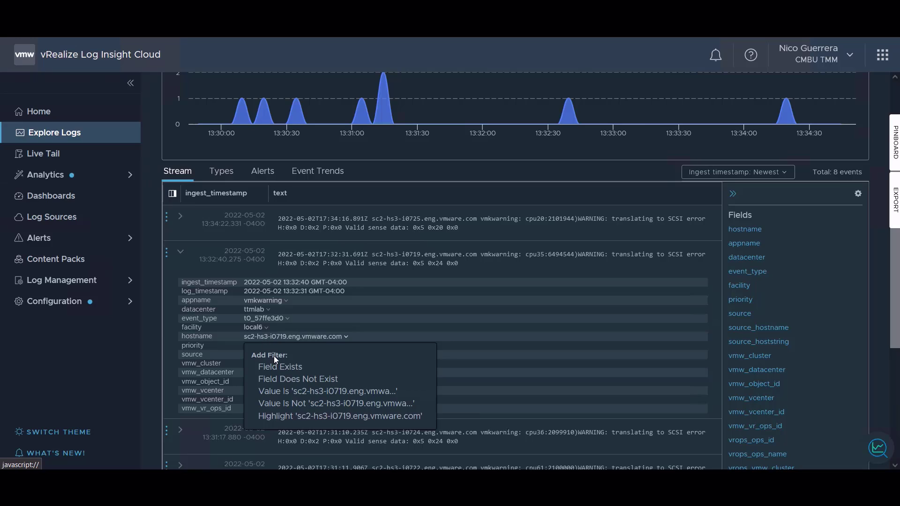
left_click(325, 394)
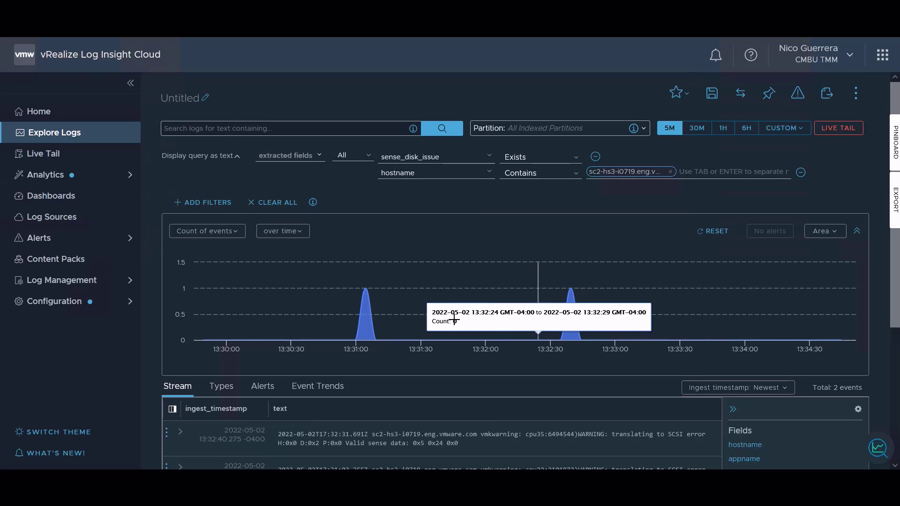
Expand the filtered events and examine their timestamps, source and host details alongside the spikes in the chart.
scroll(365, 317, "down", 3)
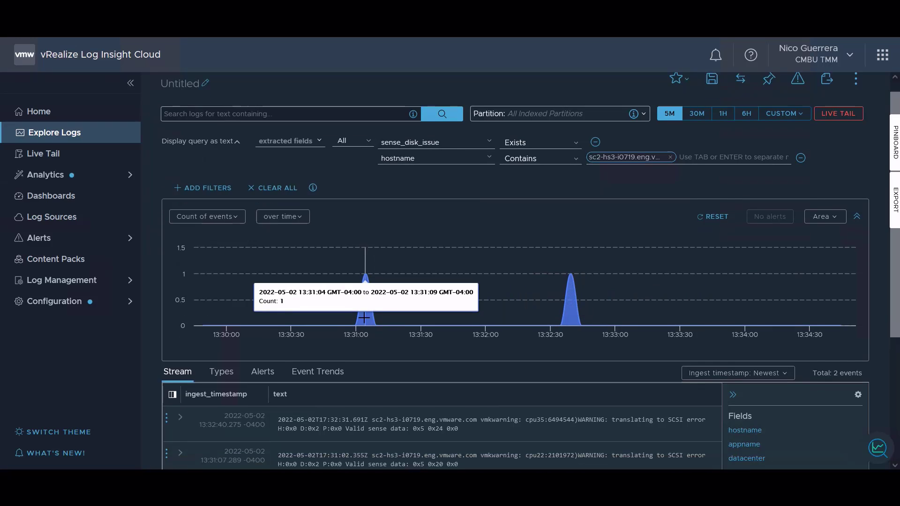
left_click(181, 310)
scroll(297, 398, "down", 4)
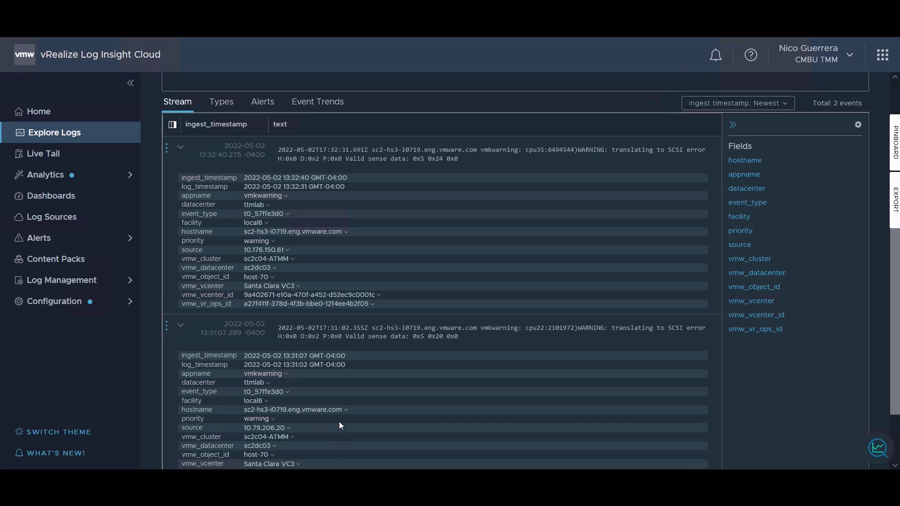
scroll(339, 421, "up", 3)
mouse_move(358, 157)
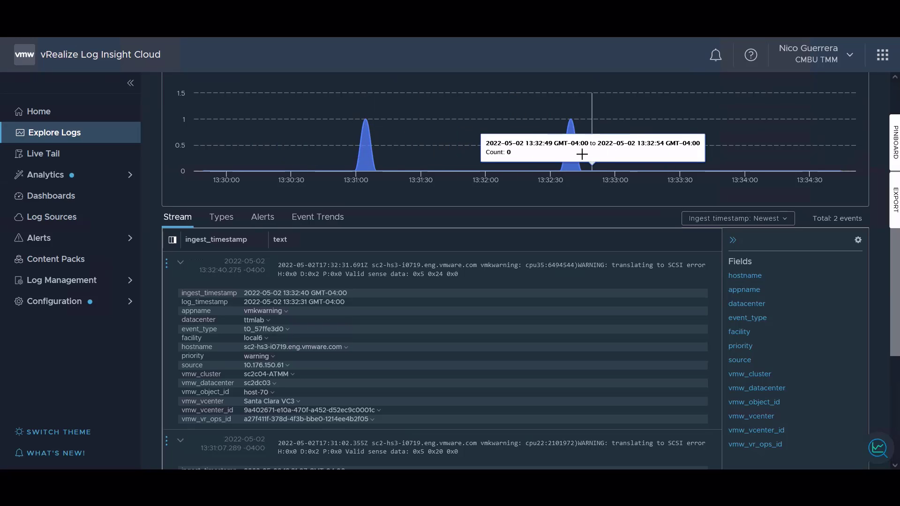
mouse_move(570, 151)
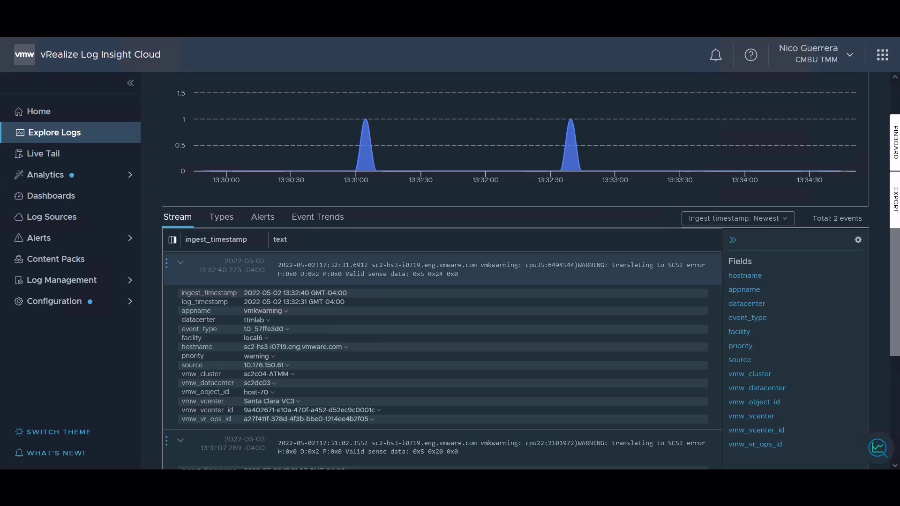
scroll(317, 275, "down", 3)
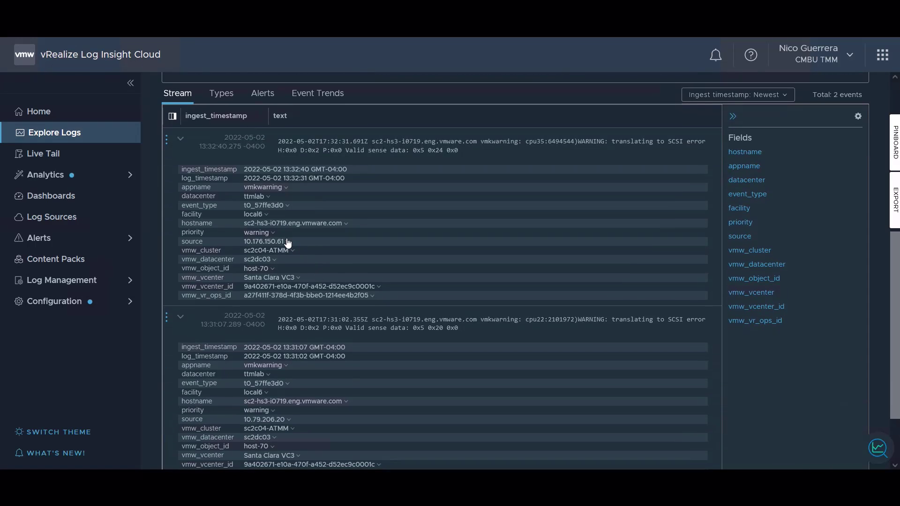
scroll(288, 243, "down", 2)
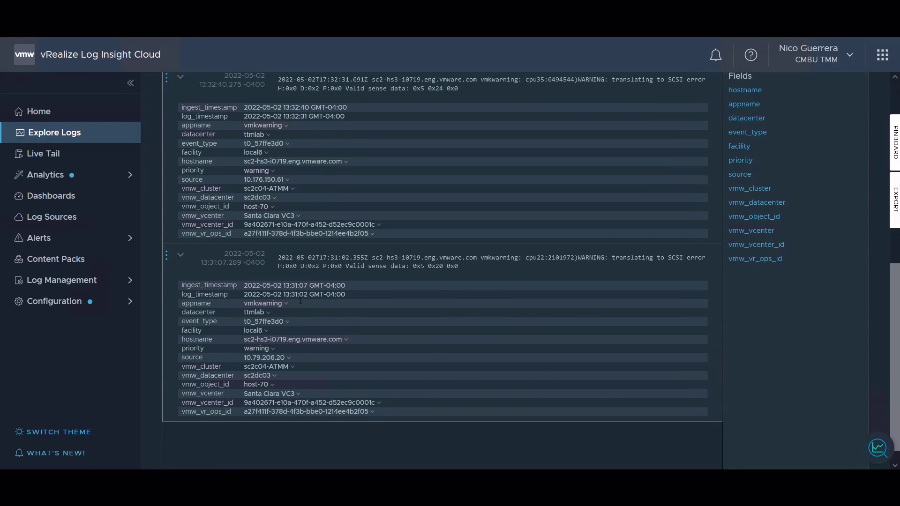
scroll(300, 301, "down", 1)
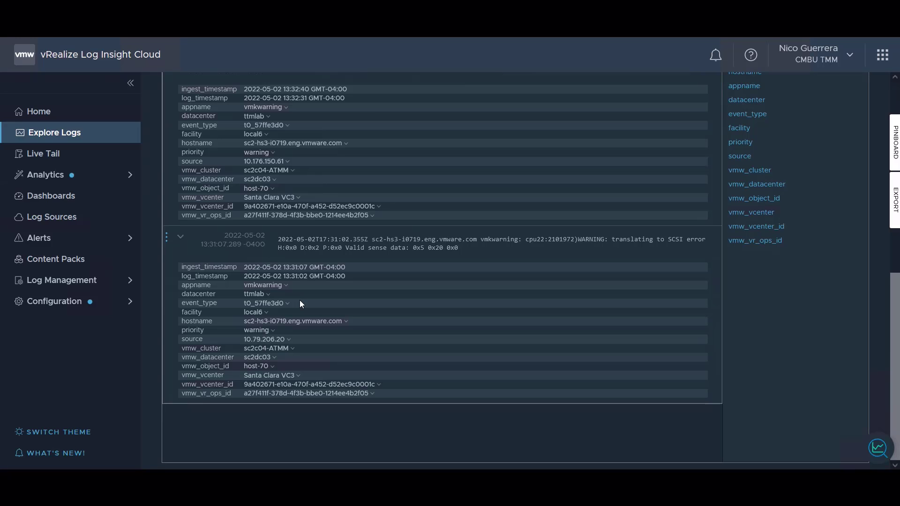
Change the query's time range to a custom span covering the past 24 hours.
scroll(301, 303, "up", 3)
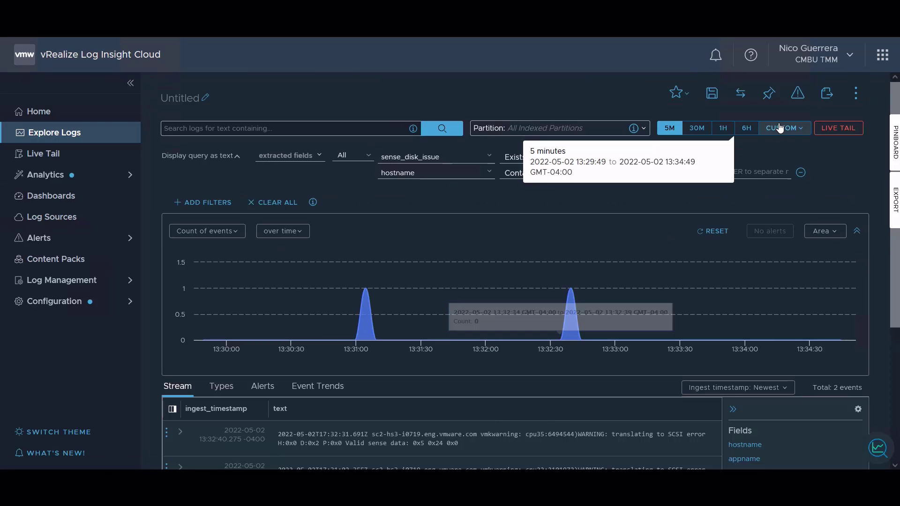
left_click(779, 128)
left_click(704, 227)
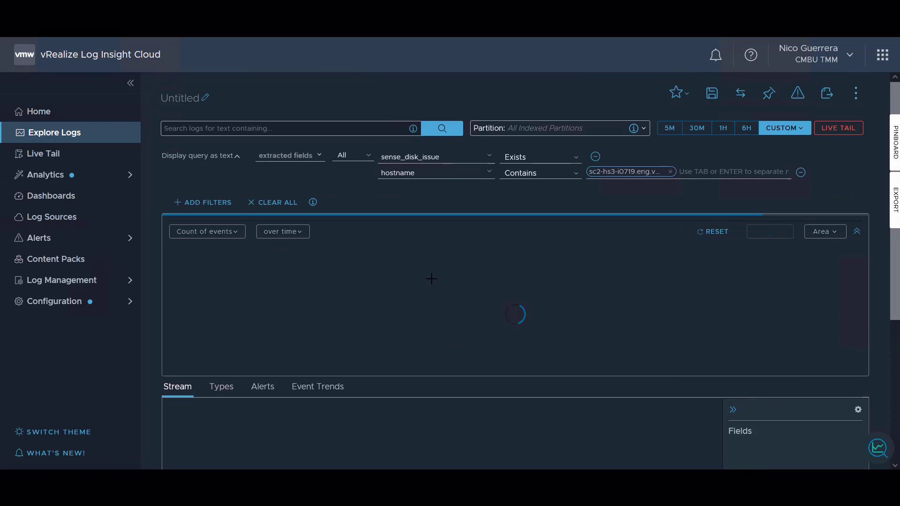
Review the filtered events over the wider time range and display their event trends.
scroll(379, 227, "down", 2)
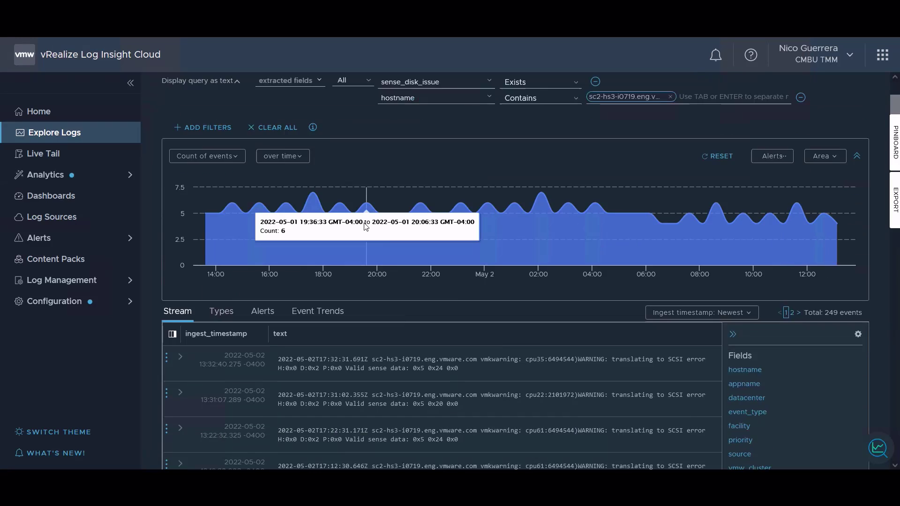
scroll(366, 227, "down", 3)
left_click(311, 203)
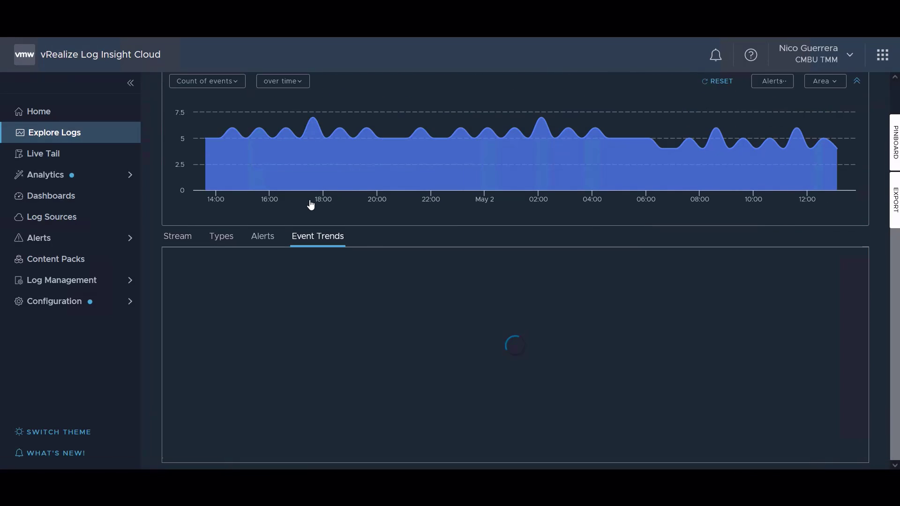
Compare the event types' trends against the previous 10 days and expand the first increasing NVMe-to-SCSI error type to inspect its event fields.
mouse_move(188, 361)
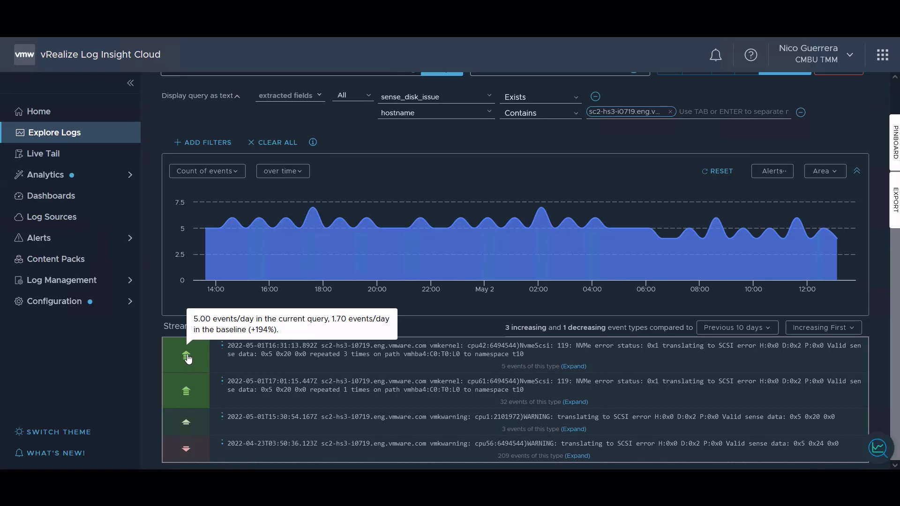
mouse_move(186, 447)
left_click(574, 366)
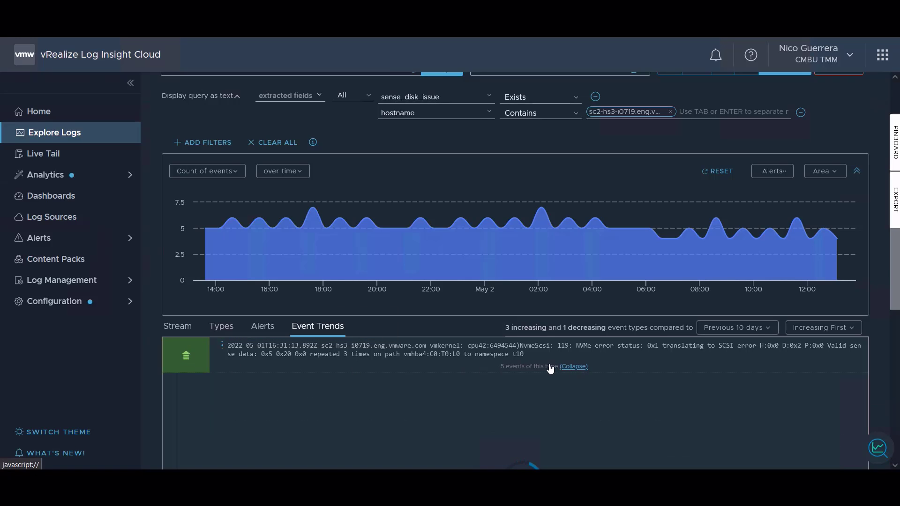
scroll(523, 370, "down", 1)
scroll(522, 370, "down", 2)
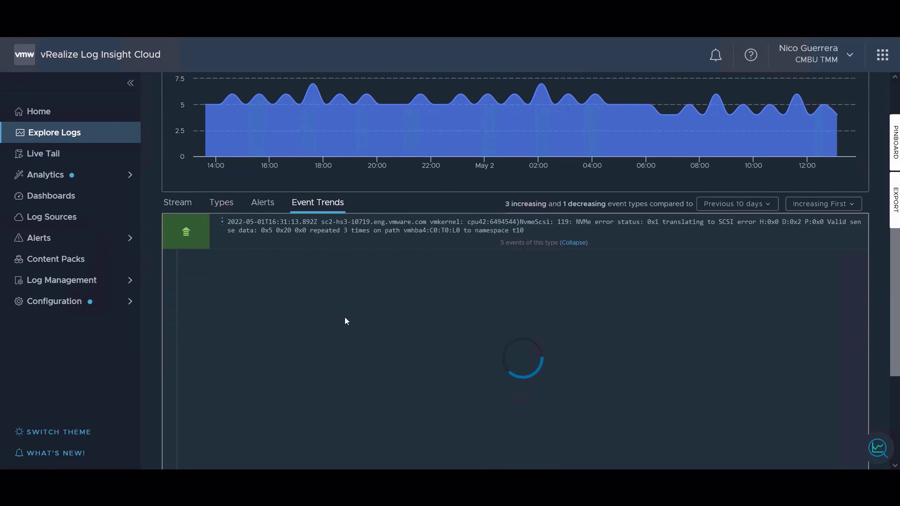
scroll(342, 311, "down", 2)
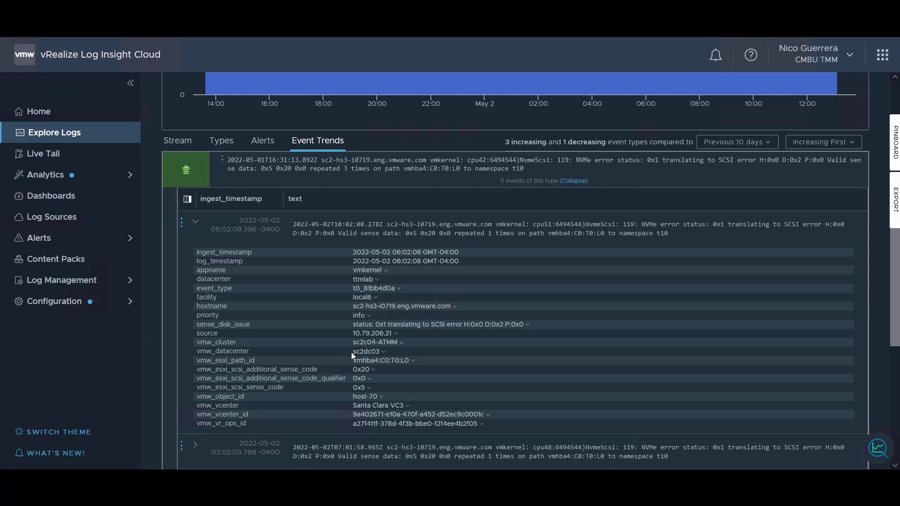
scroll(360, 370, "up", 5)
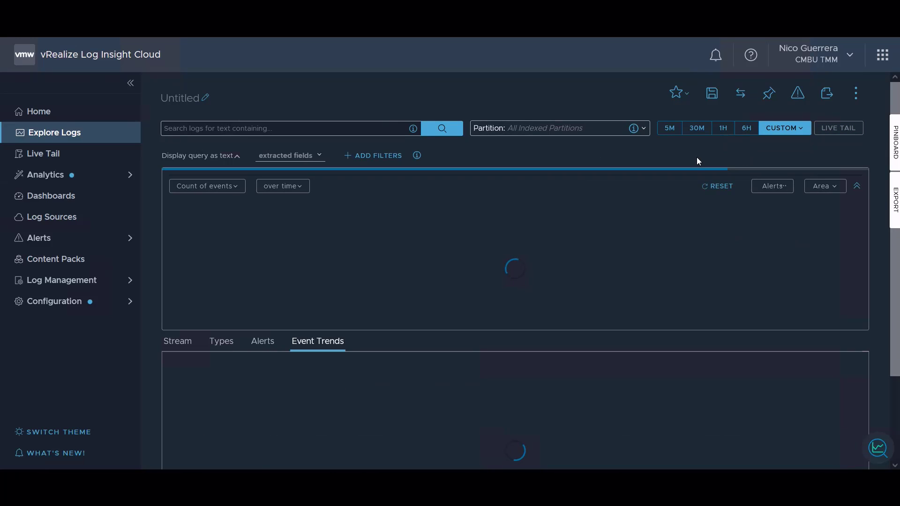
Open the real-time log view and enter "error" as the search text for Live Tail.
left_click(34, 156)
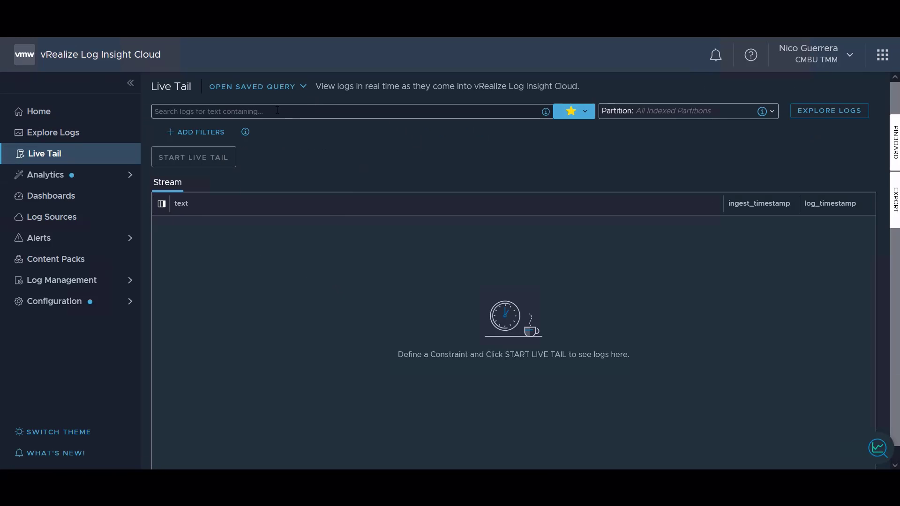
left_click(567, 113)
left_click(567, 113)
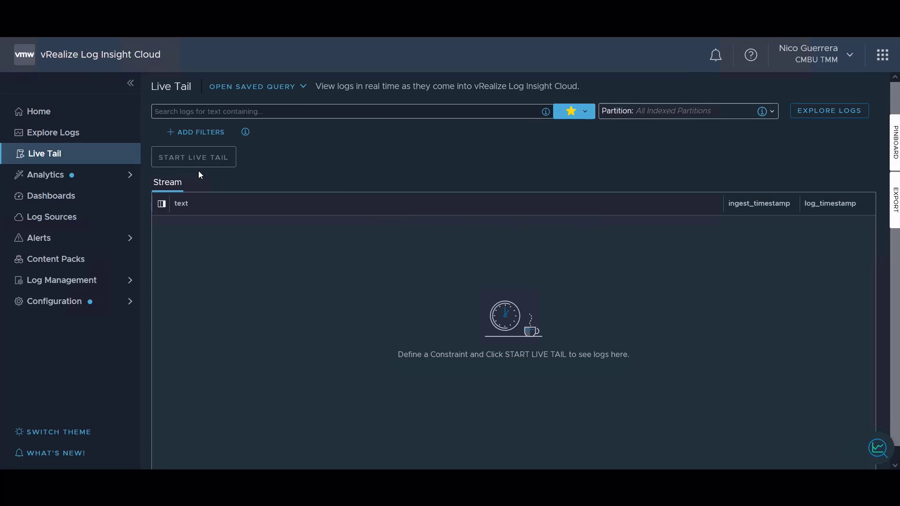
left_click(258, 111)
type("error")
key("Return")
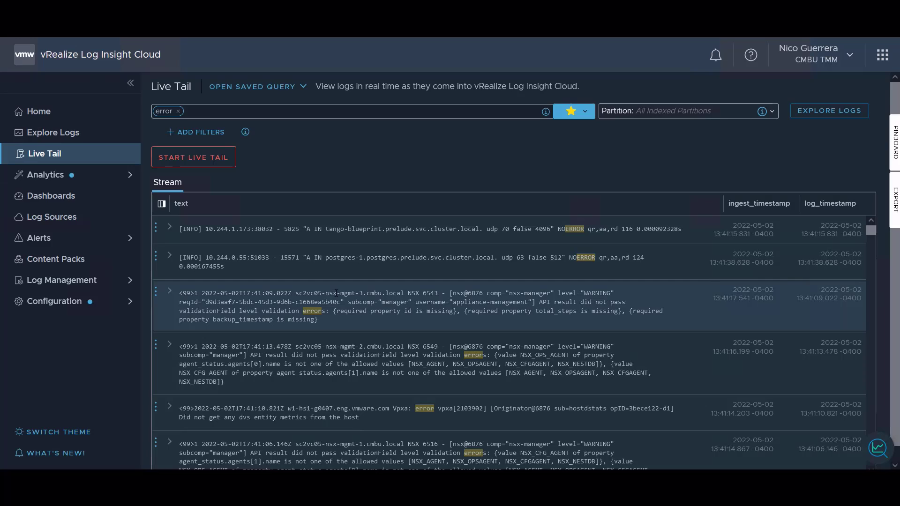
Load the favorite query Symphony Service Ports into Live Tail, then stop the running live stream.
left_click(582, 111)
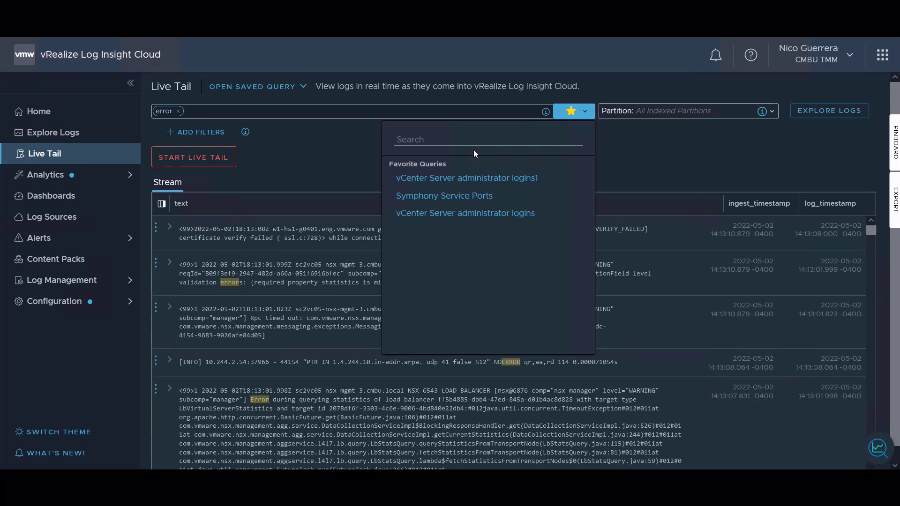
left_click(440, 196)
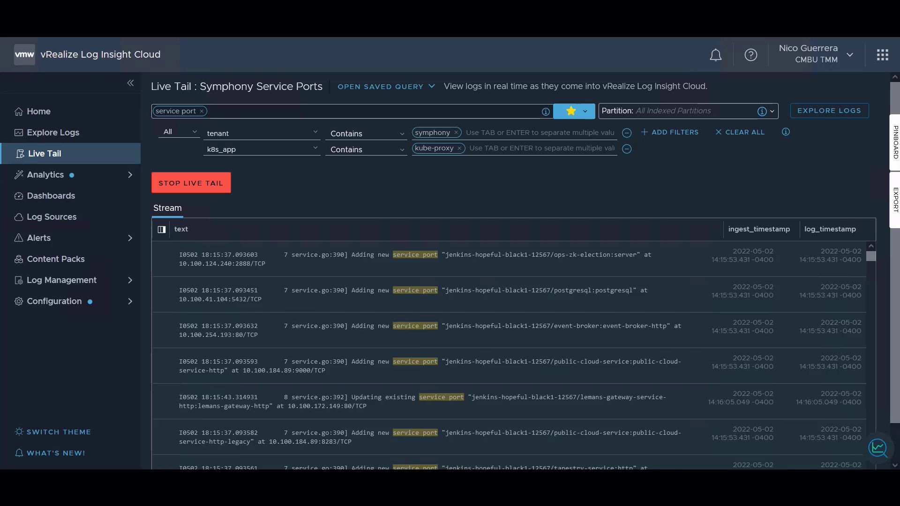
left_click(199, 178)
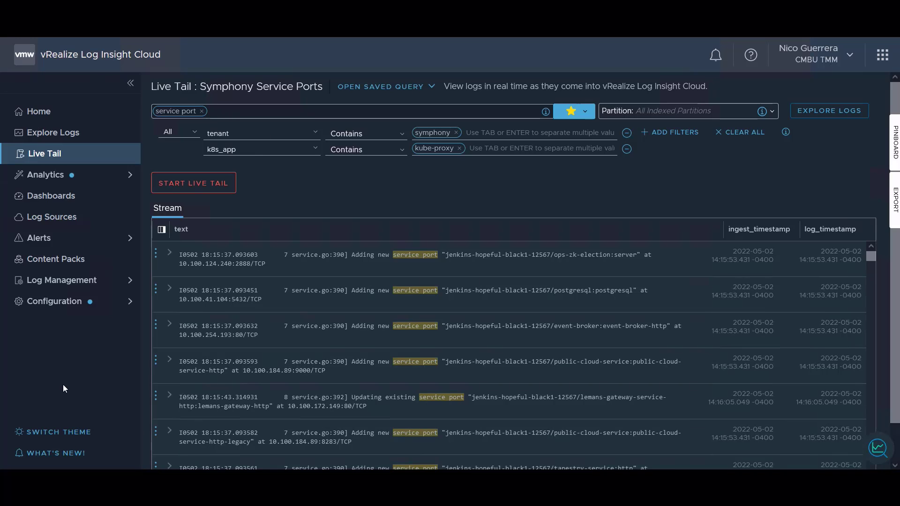